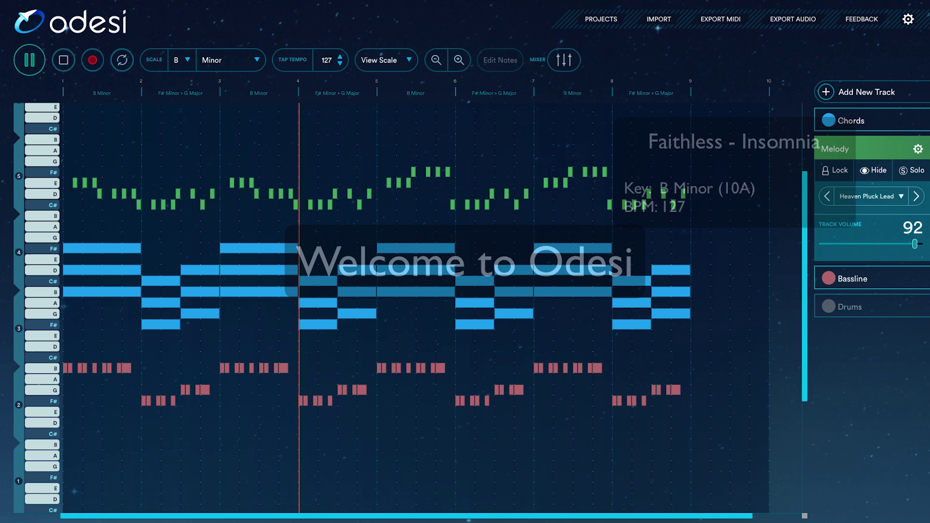
- Expand the Chords track header to show its details
click(861, 118)
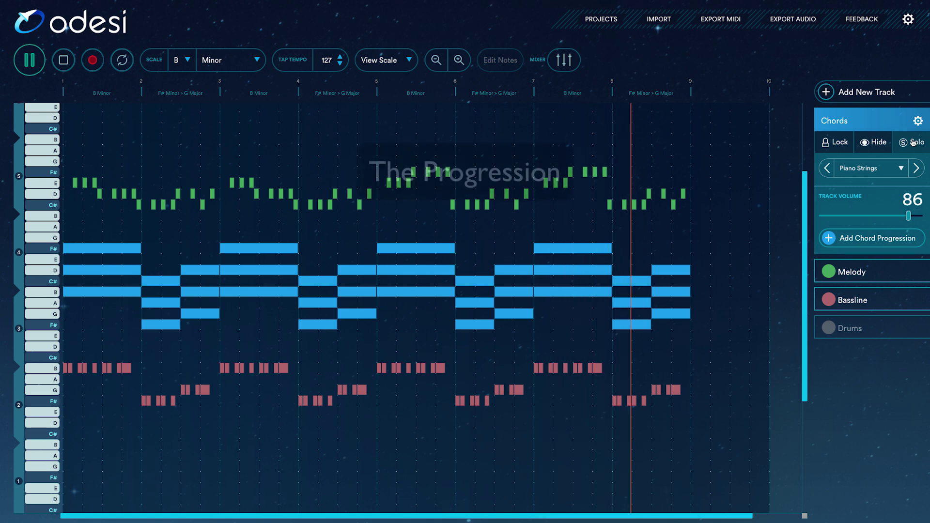
- Solo the Chords track, then expand the Bassline track's details
click(913, 143)
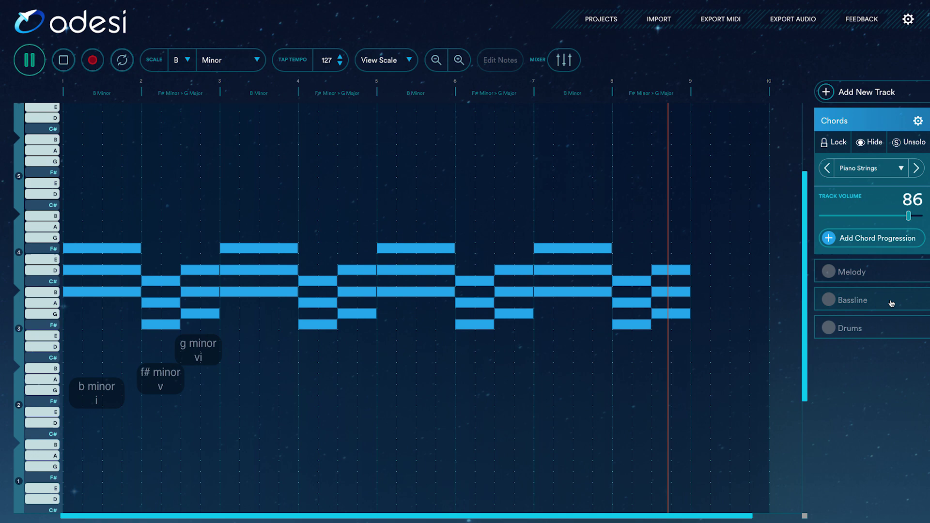
click(892, 302)
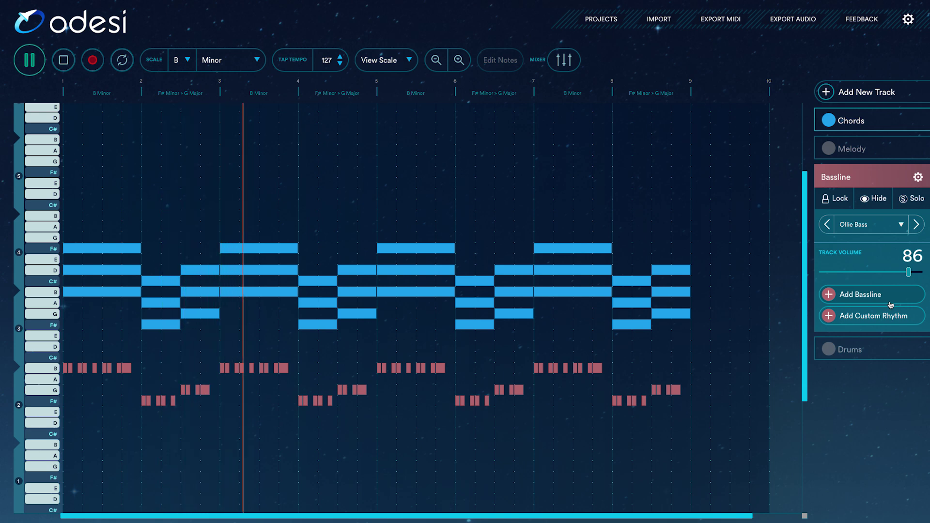
- Solo the Bassline, restore the chord notes, and expand Melody (Heaven Pluck Lead, volume 92)
click(917, 199)
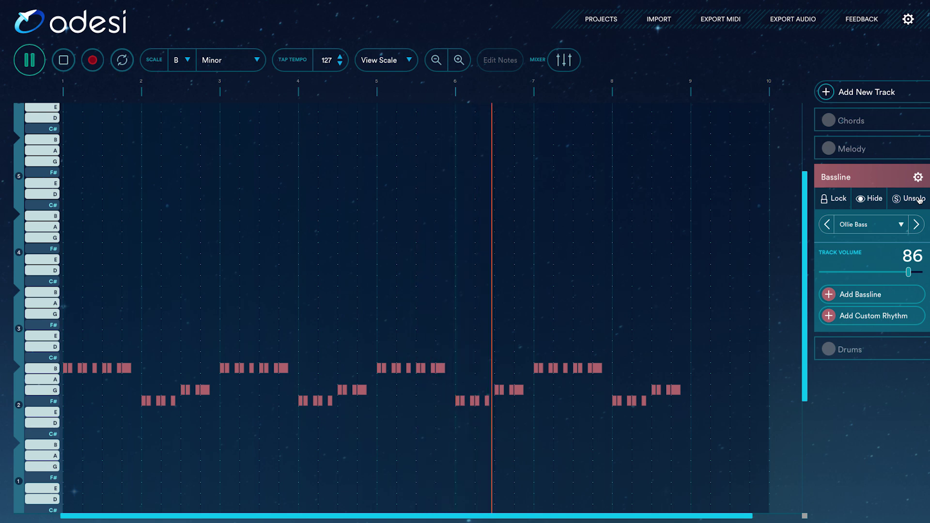
click(892, 122)
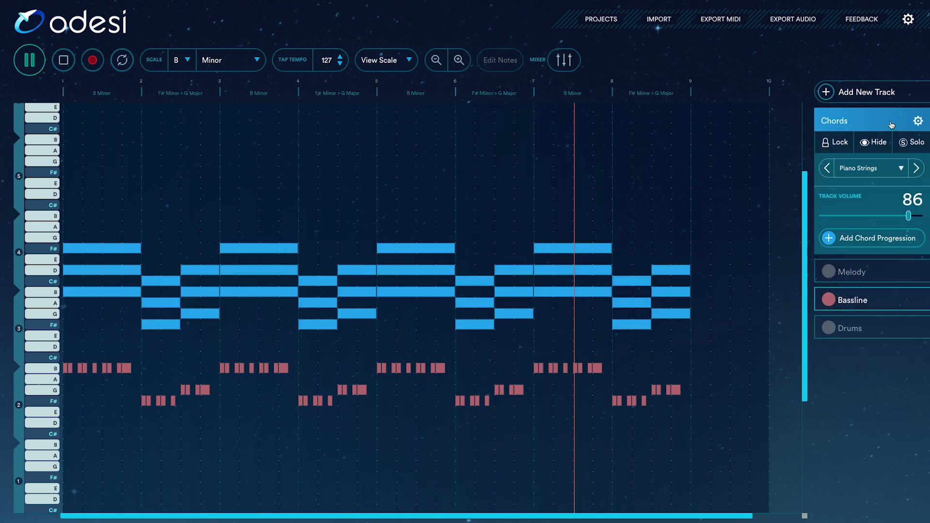
click(855, 272)
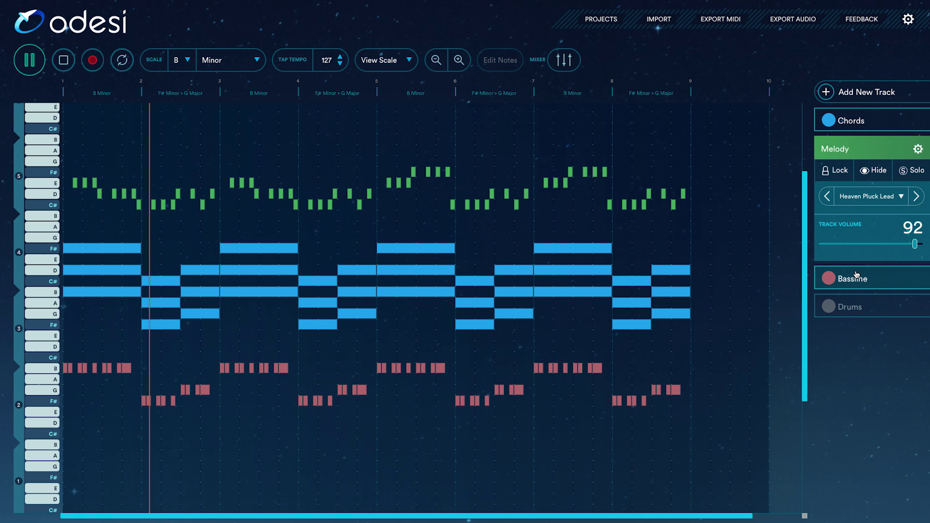
- Expand the Chords track and hide its notes from the piano roll
click(862, 121)
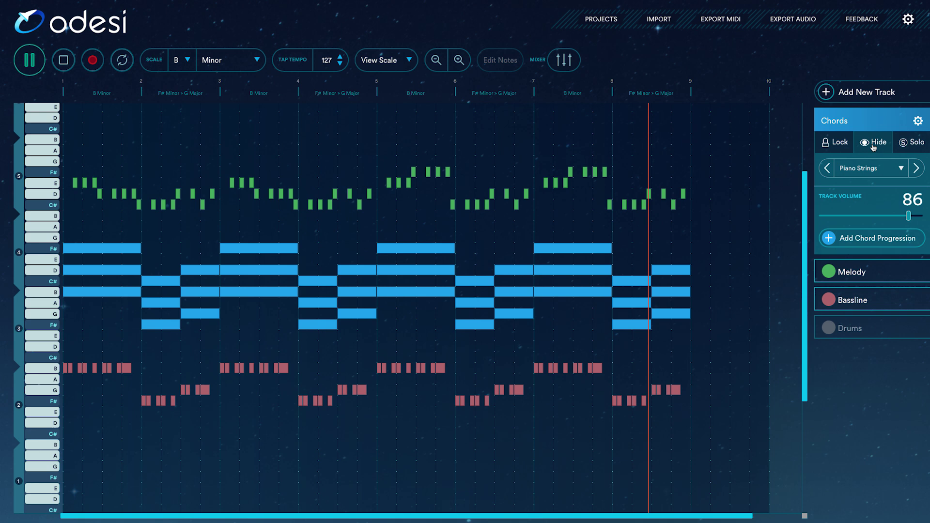
click(874, 143)
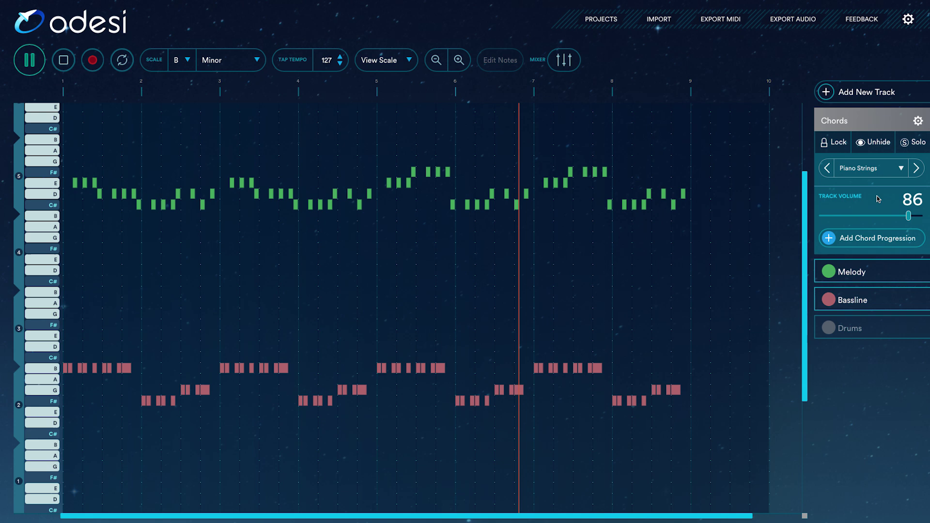
- Hide the bassline notes, expand Melody, and restore Chords (Piano Strings, volume 86)
click(881, 301)
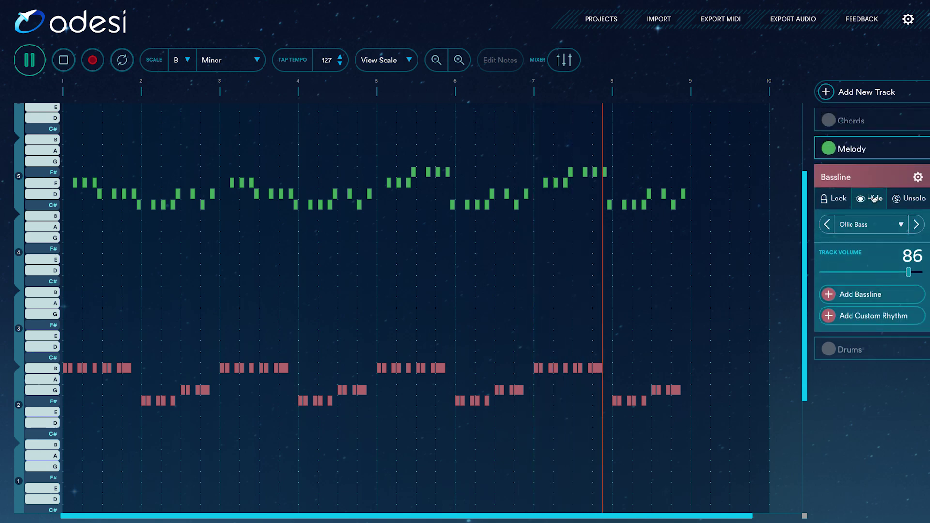
click(873, 198)
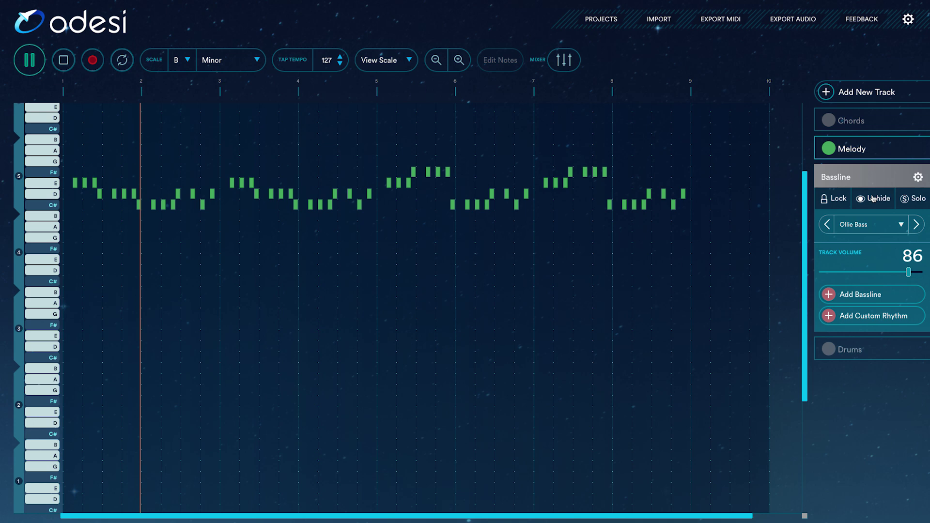
click(858, 148)
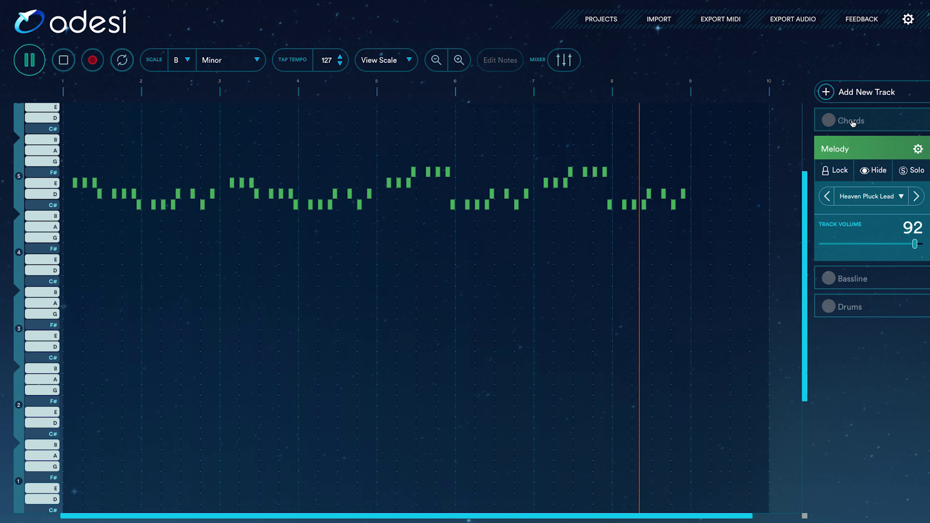
click(853, 129)
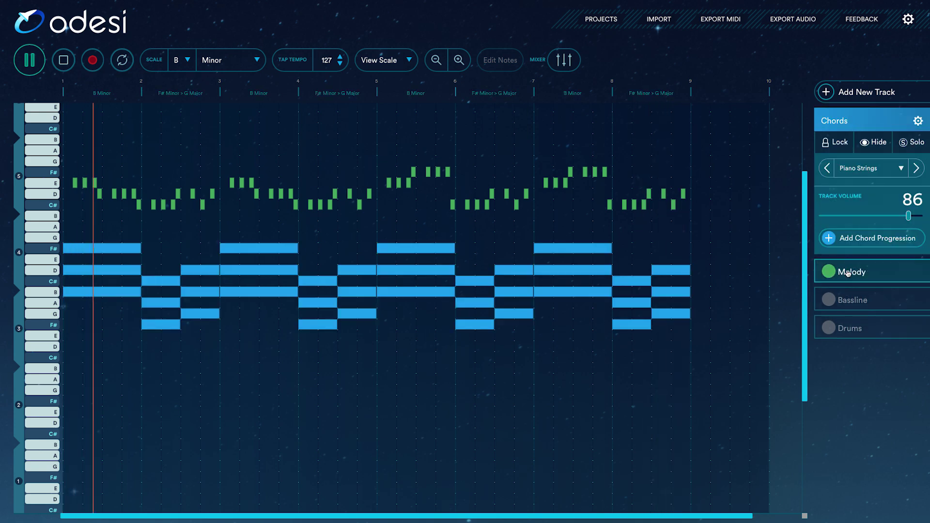
- Restore the Bassline, switch to View Folded, and add the Drums track (411, volume 88)
click(850, 302)
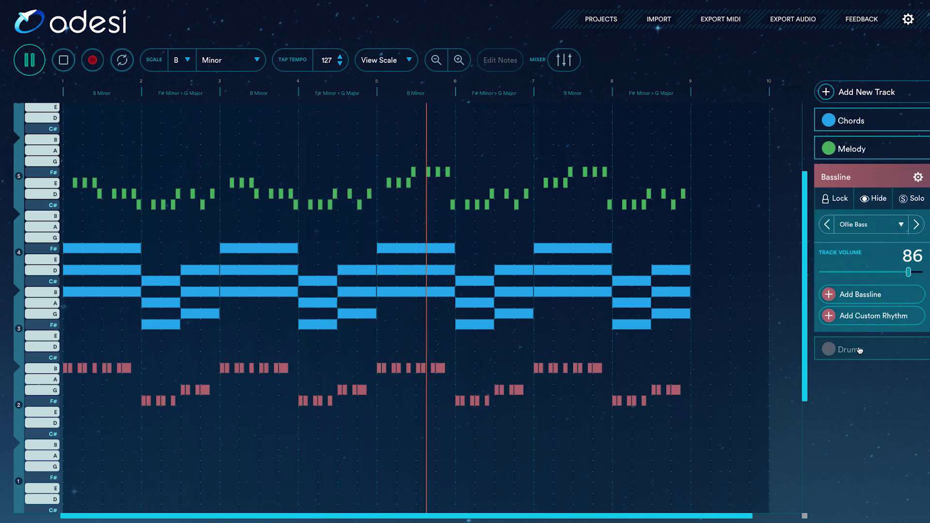
click(385, 60)
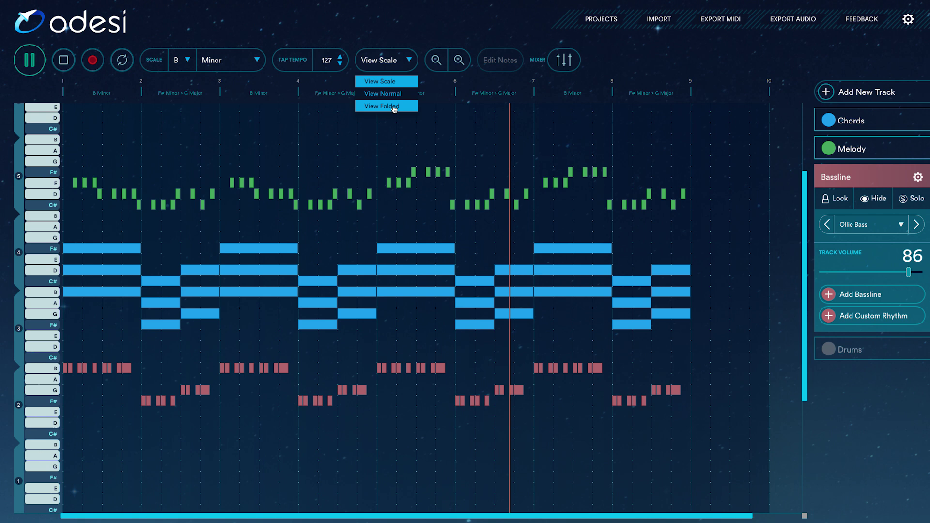
click(389, 108)
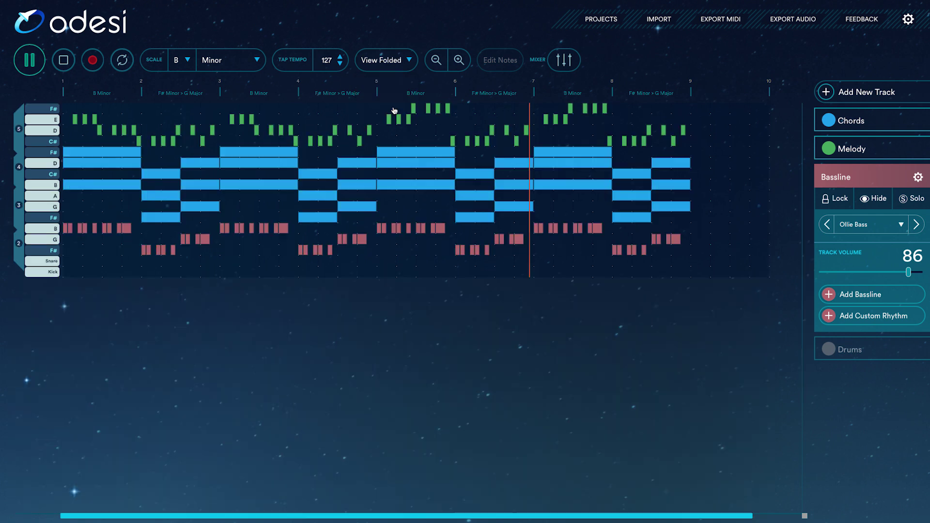
click(845, 349)
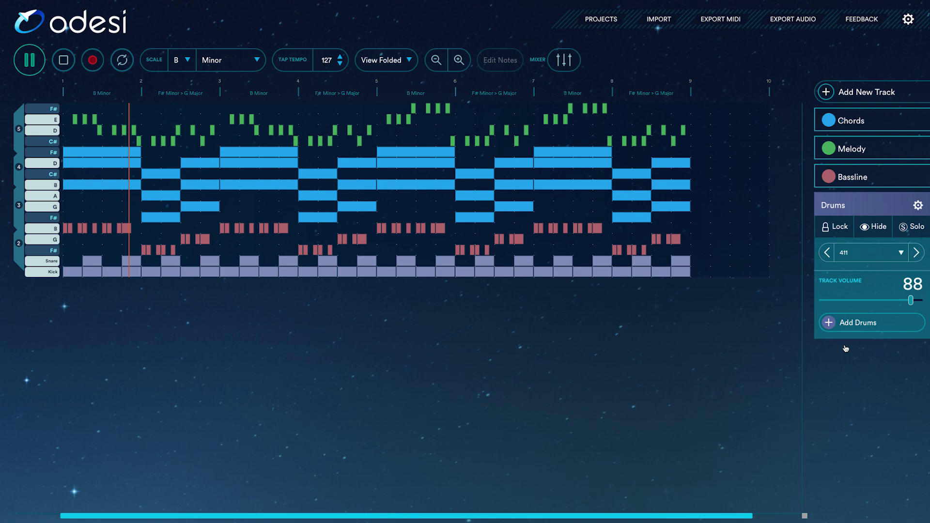